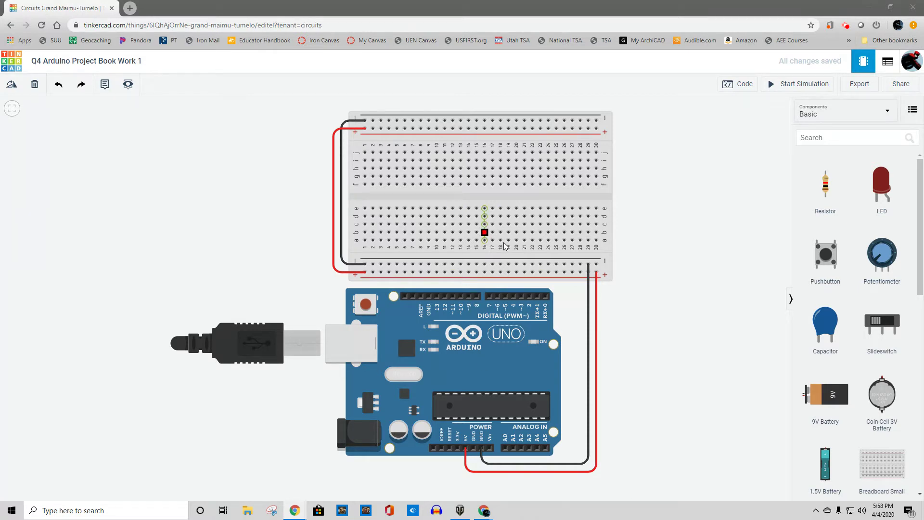
Step: Dock the Arduino projects book PDF beside the Tinkercad circuit tab
{"action": "left_click_drag", "start_coordinate": [923, 120], "coordinate": [178, 8]}
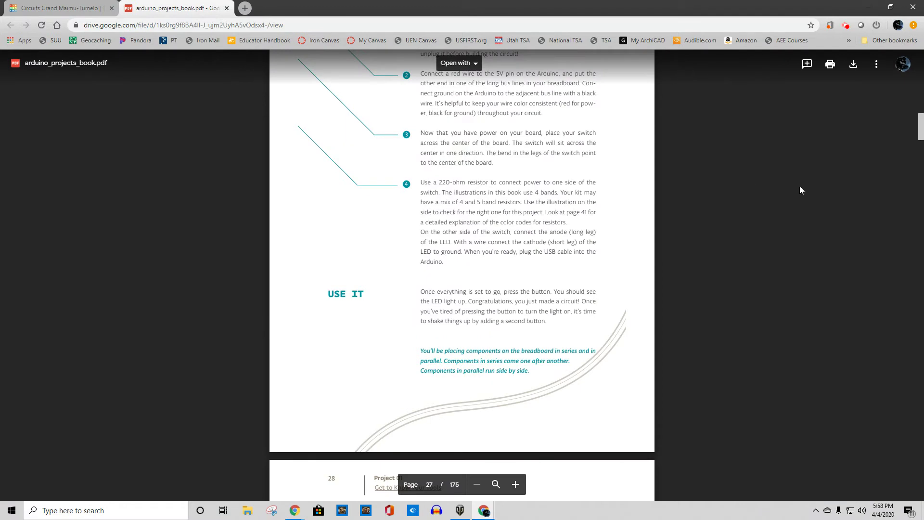
Step: Move the projects book PDF into the Tinkercad browser window as a second tab
{"action": "scroll", "coordinate": [527, 194], "scroll_direction": "up", "scroll_amount": 15}
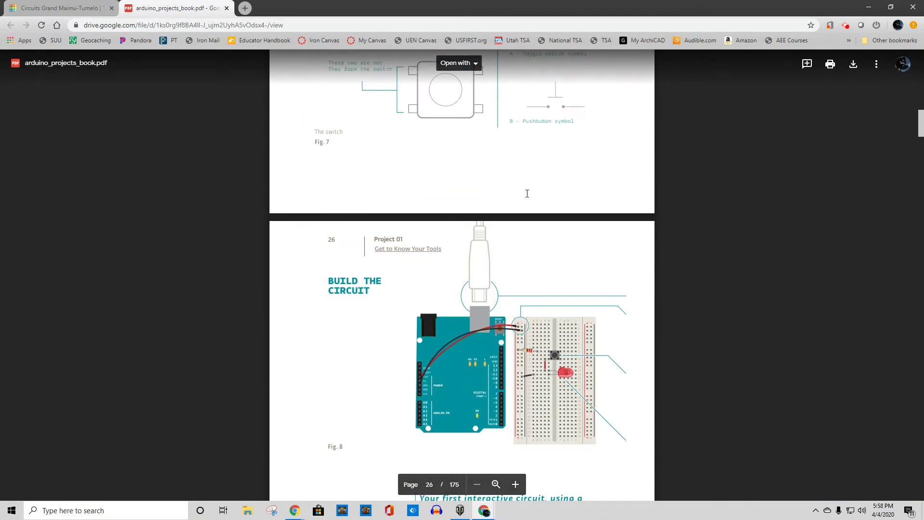
{"action": "scroll", "coordinate": [527, 193], "scroll_direction": "up", "scroll_amount": 20}
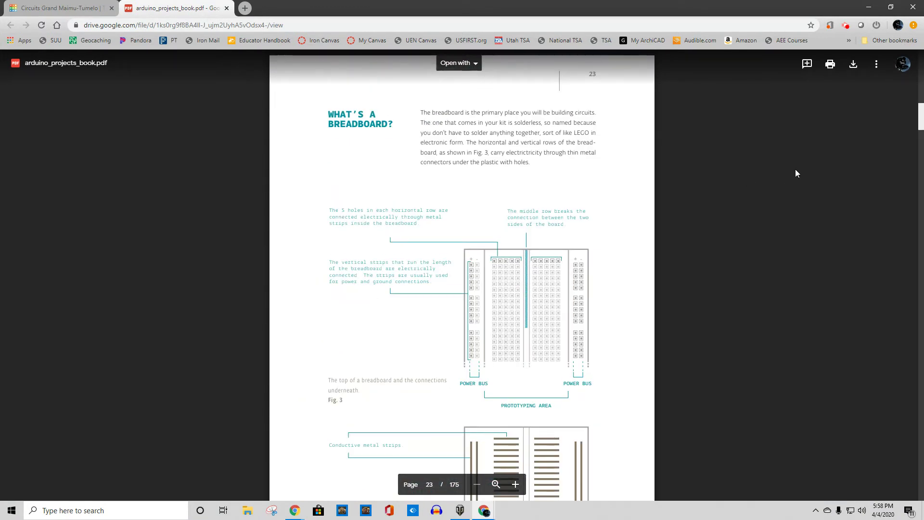
{"action": "left_click_drag", "start_coordinate": [920, 118], "coordinate": [906, 55]}
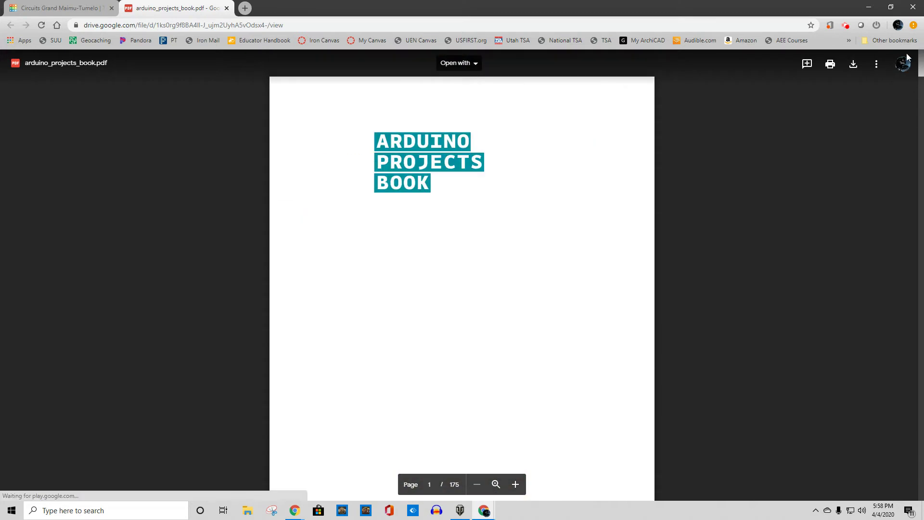
Step: Scroll the book to page 32's ingredients list and the start of Spaceship Interface
{"action": "scroll", "coordinate": [529, 221], "scroll_direction": "down", "scroll_amount": 20}
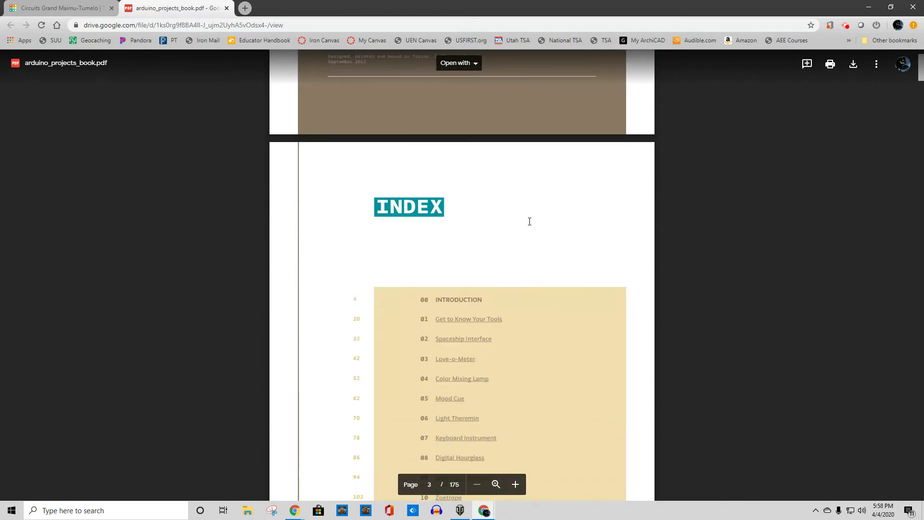
{"action": "scroll", "coordinate": [529, 221], "scroll_direction": "down", "scroll_amount": 10}
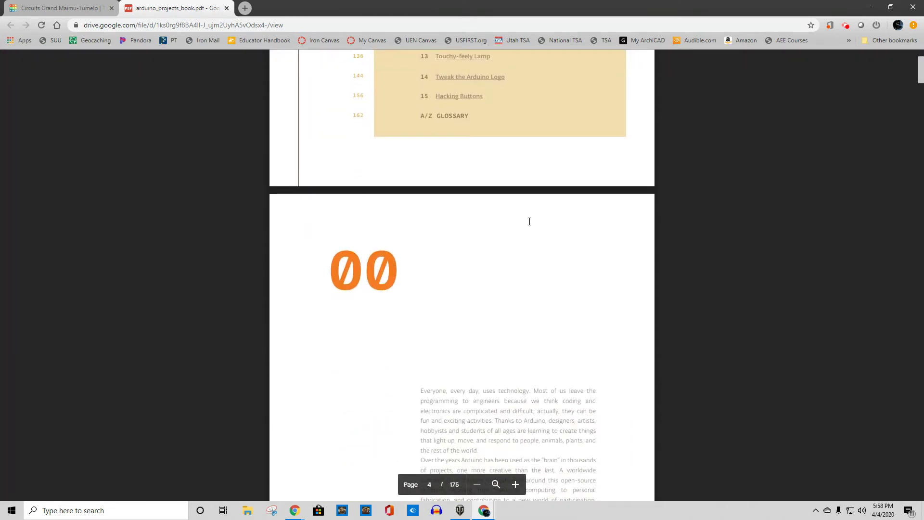
{"action": "scroll", "coordinate": [530, 222], "scroll_direction": "down", "scroll_amount": 7}
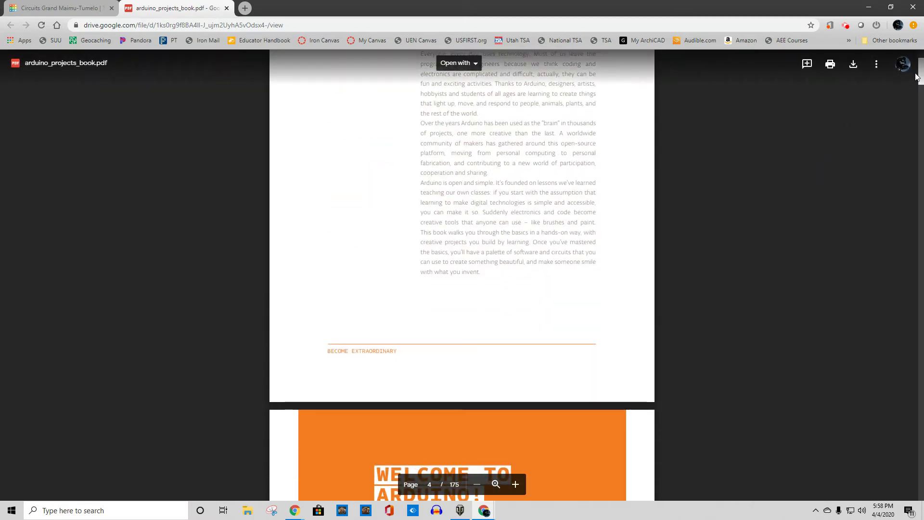
{"action": "left_click_drag", "start_coordinate": [920, 77], "coordinate": [920, 122]}
{"action": "scroll", "coordinate": [603, 192], "scroll_direction": "down", "scroll_amount": 20}
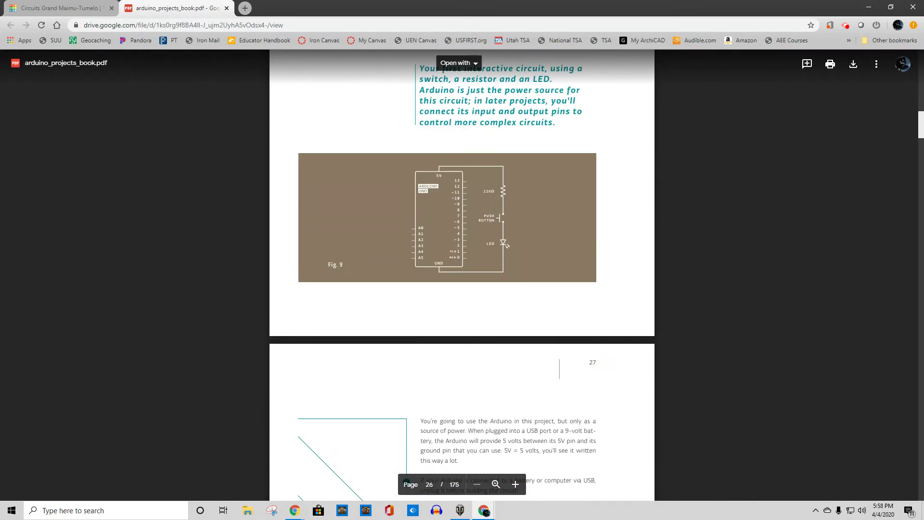
{"action": "scroll", "coordinate": [603, 192], "scroll_direction": "down", "scroll_amount": 10}
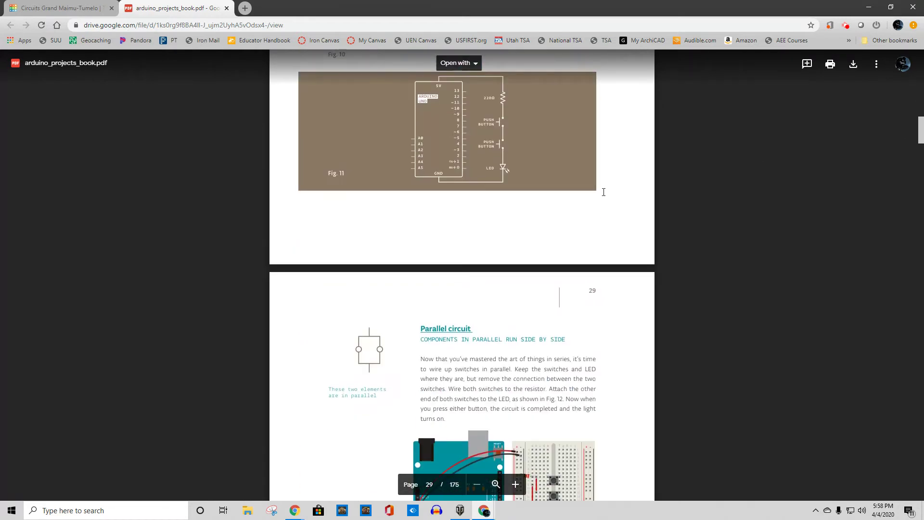
{"action": "scroll", "coordinate": [602, 188], "scroll_direction": "up", "scroll_amount": 2}
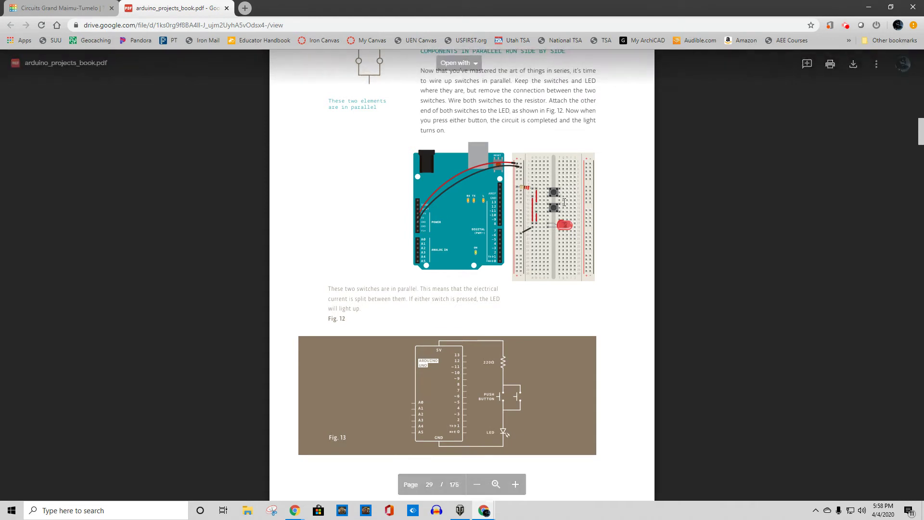
{"action": "scroll", "coordinate": [532, 215], "scroll_direction": "down", "scroll_amount": 8}
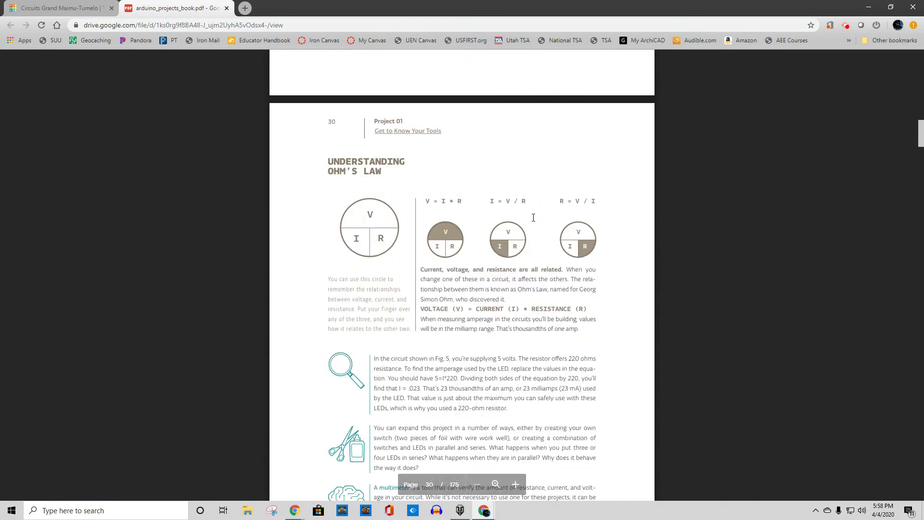
{"action": "scroll", "coordinate": [533, 217], "scroll_direction": "down", "scroll_amount": 15}
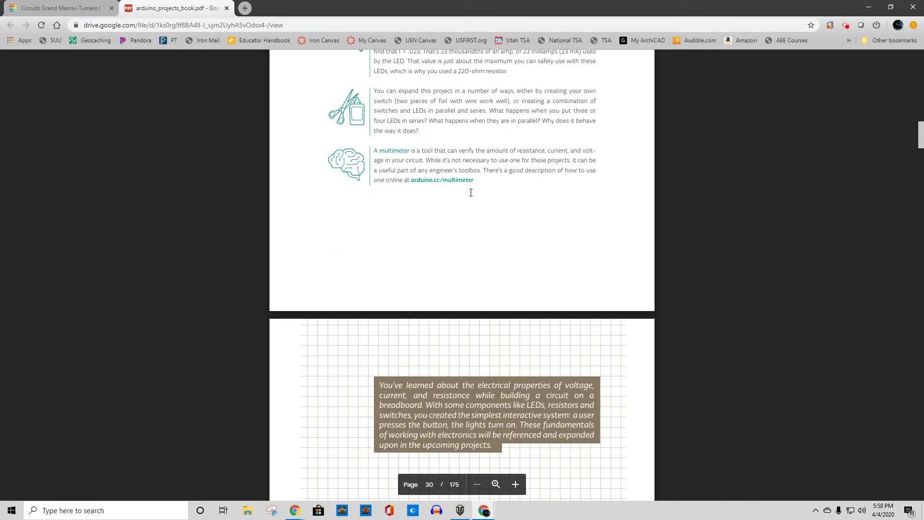
{"action": "scroll", "coordinate": [470, 192], "scroll_direction": "down", "scroll_amount": 15}
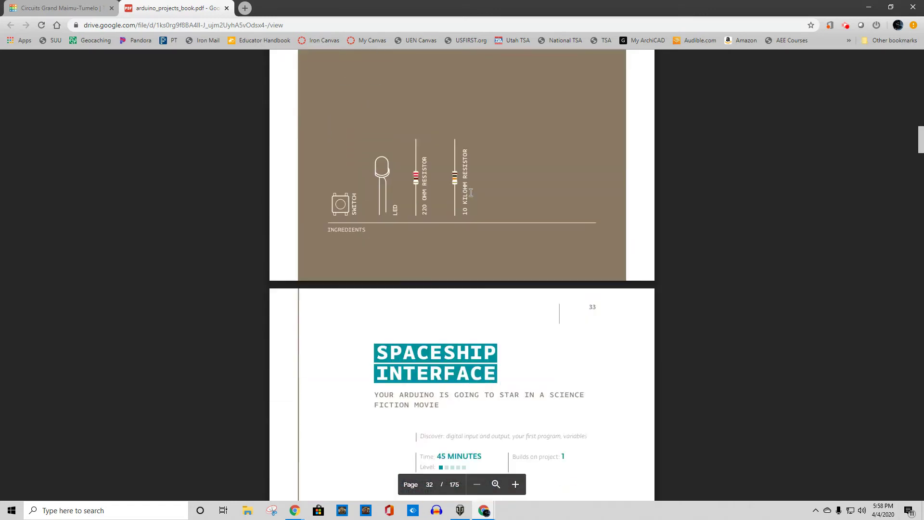
Step: Scroll through the Spaceship Interface pages from page 34 onward
{"action": "scroll", "coordinate": [394, 105], "scroll_direction": "up", "scroll_amount": 1}
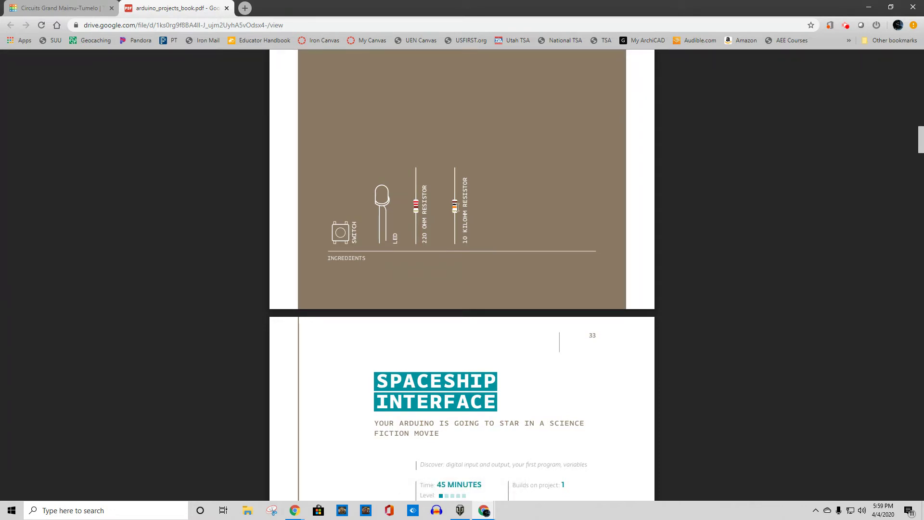
{"action": "scroll", "coordinate": [541, 215], "scroll_direction": "down", "scroll_amount": 4}
{"action": "scroll", "coordinate": [541, 215], "scroll_direction": "down", "scroll_amount": 10}
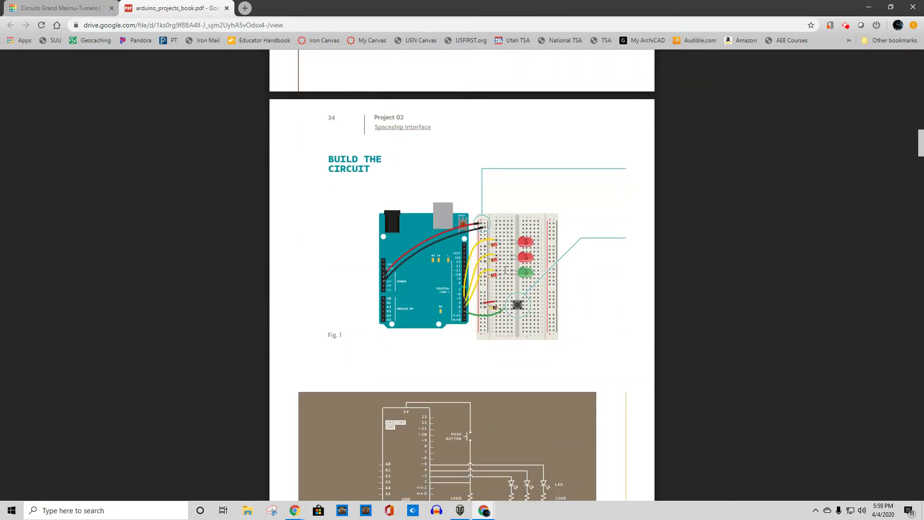
{"action": "scroll", "coordinate": [447, 171], "scroll_direction": "up", "scroll_amount": 2}
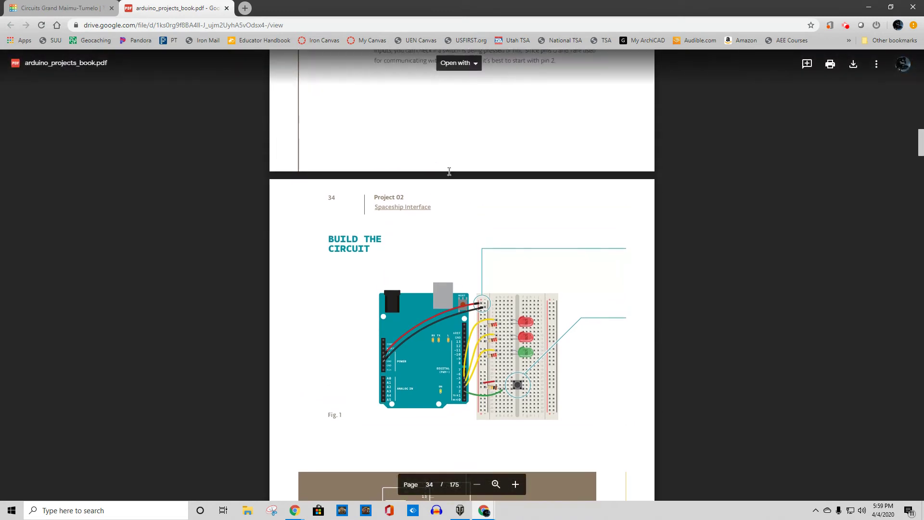
{"action": "scroll", "coordinate": [480, 208], "scroll_direction": "up", "scroll_amount": 7}
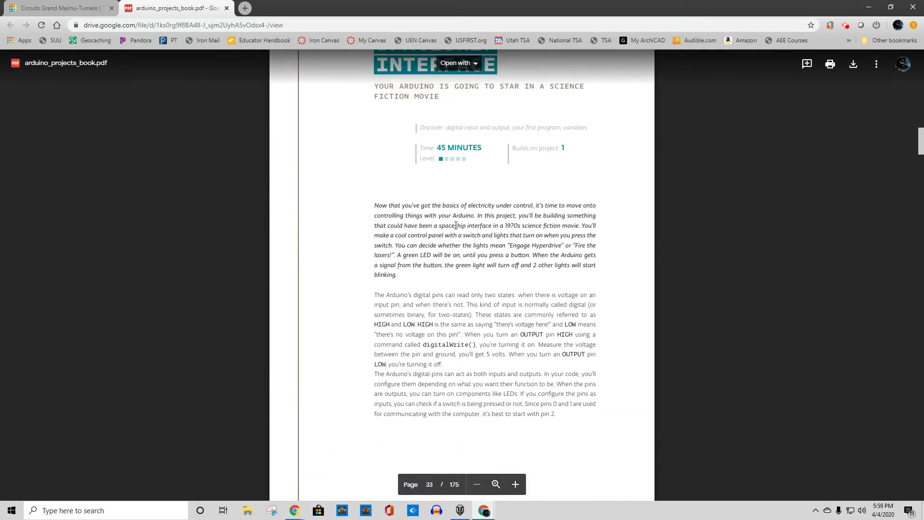
{"action": "scroll", "coordinate": [510, 227], "scroll_direction": "down", "scroll_amount": 2}
{"action": "scroll", "coordinate": [509, 227], "scroll_direction": "down", "scroll_amount": 16}
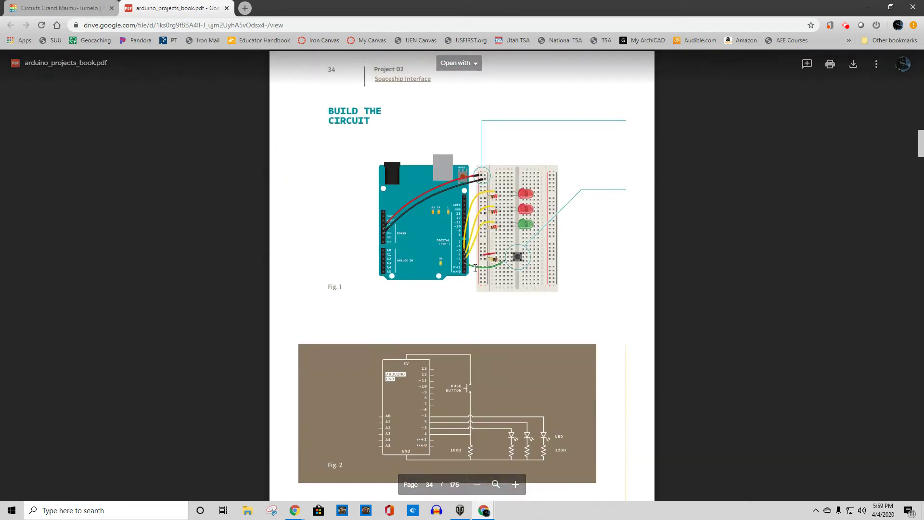
Step: Reach page 37's starter code boxes, then close the PDF tab
{"action": "scroll", "coordinate": [475, 268], "scroll_direction": "down", "scroll_amount": 3}
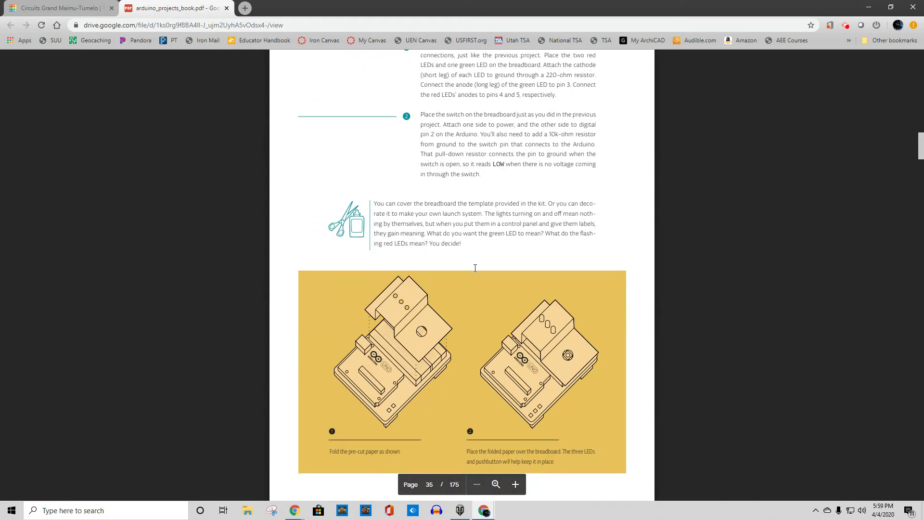
{"action": "scroll", "coordinate": [409, 230], "scroll_direction": "down", "scroll_amount": 7}
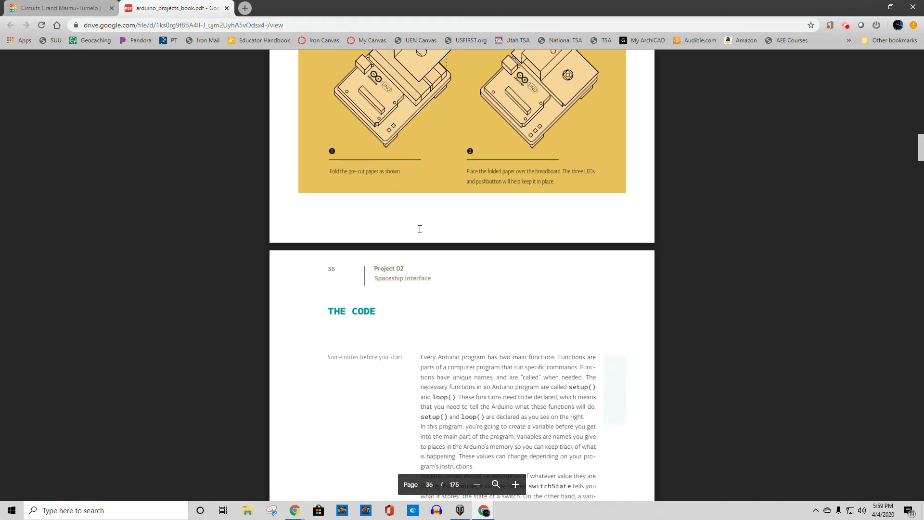
{"action": "scroll", "coordinate": [419, 229], "scroll_direction": "down", "scroll_amount": 3}
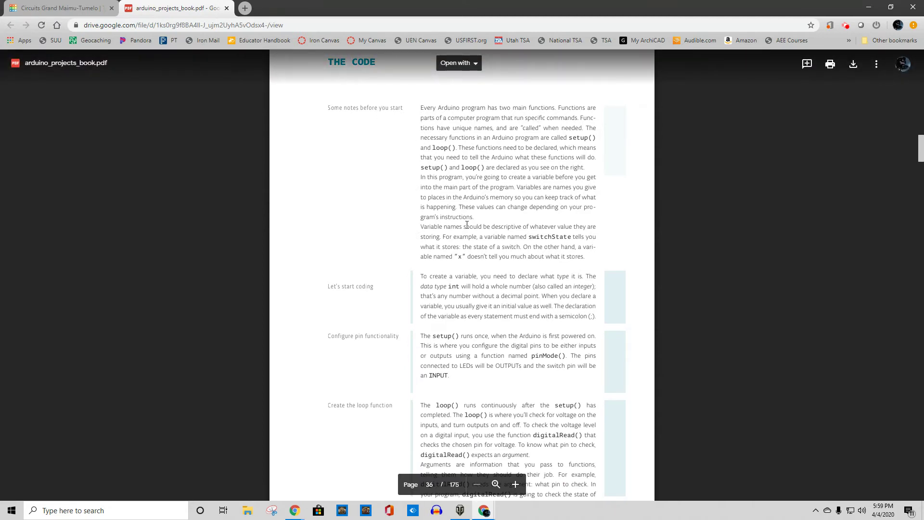
{"action": "scroll", "coordinate": [467, 225], "scroll_direction": "down", "scroll_amount": 2}
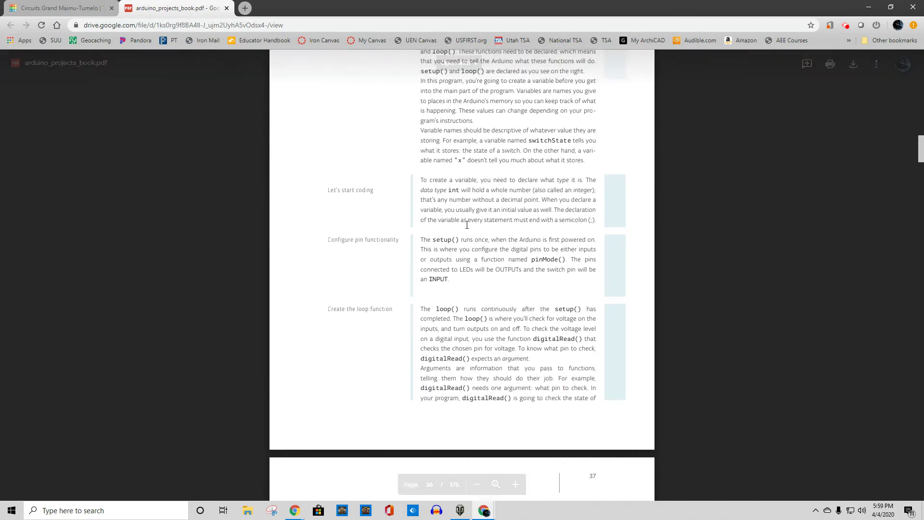
{"action": "scroll", "coordinate": [486, 238], "scroll_direction": "down", "scroll_amount": 4}
{"action": "scroll", "coordinate": [489, 241], "scroll_direction": "down", "scroll_amount": 4}
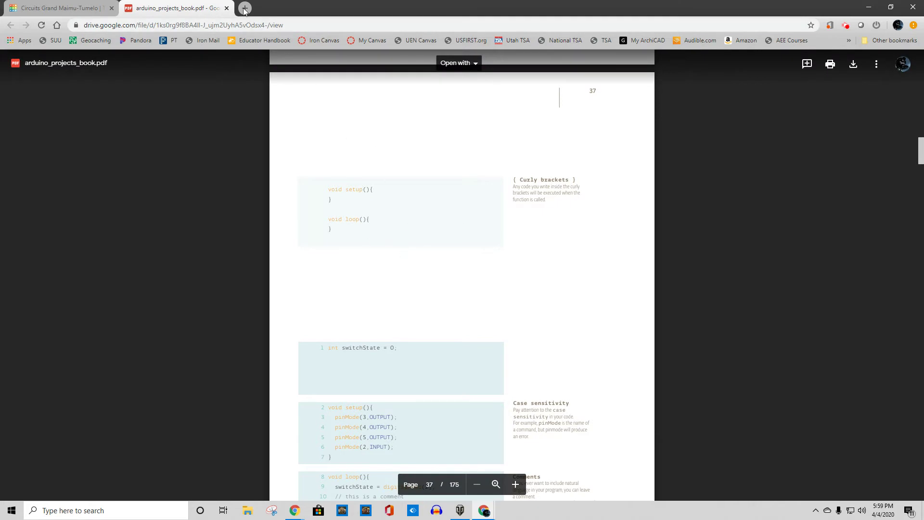
{"action": "key", "text": "ctrl+w"}
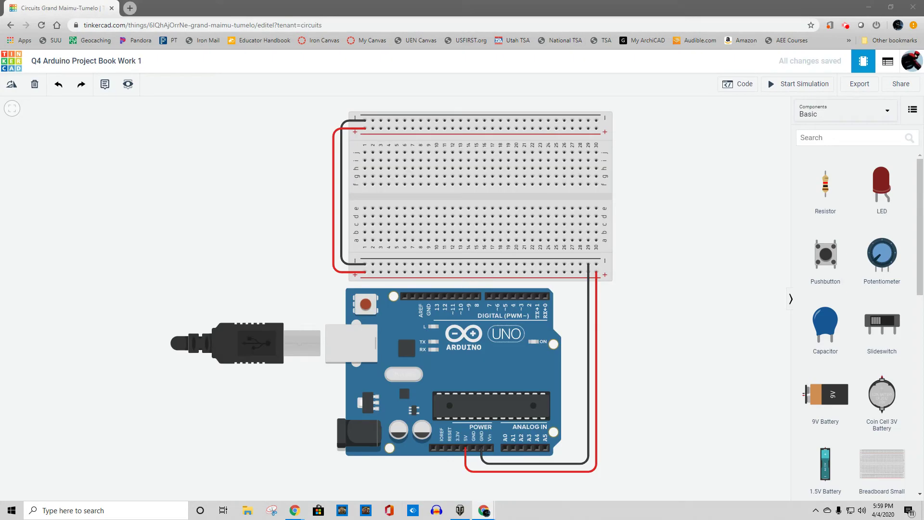
Step: Open the Arduino code panel in Blocks + Text mode, showing the pin 13 blink sketch
{"action": "left_click", "coordinate": [734, 87]}
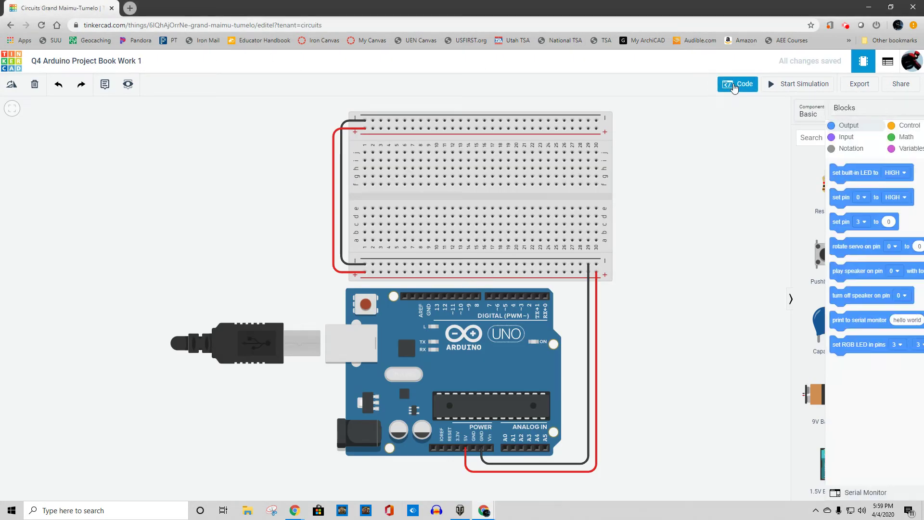
{"action": "left_click", "coordinate": [738, 109]}
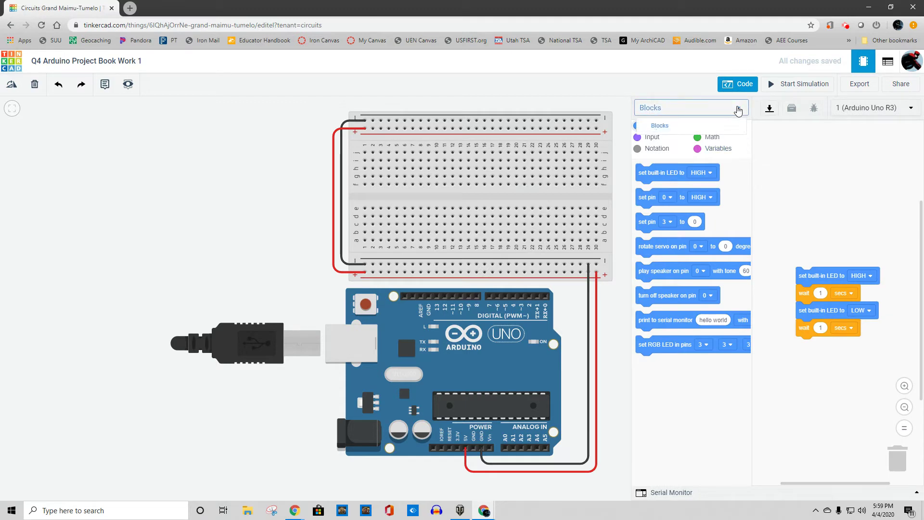
{"action": "left_click", "coordinate": [667, 138]}
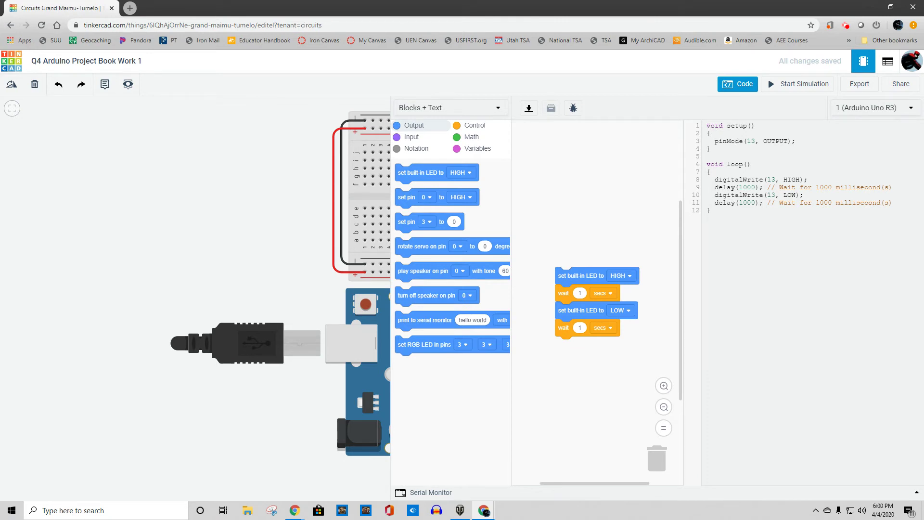
{"action": "key", "text": "alt+Tab"}
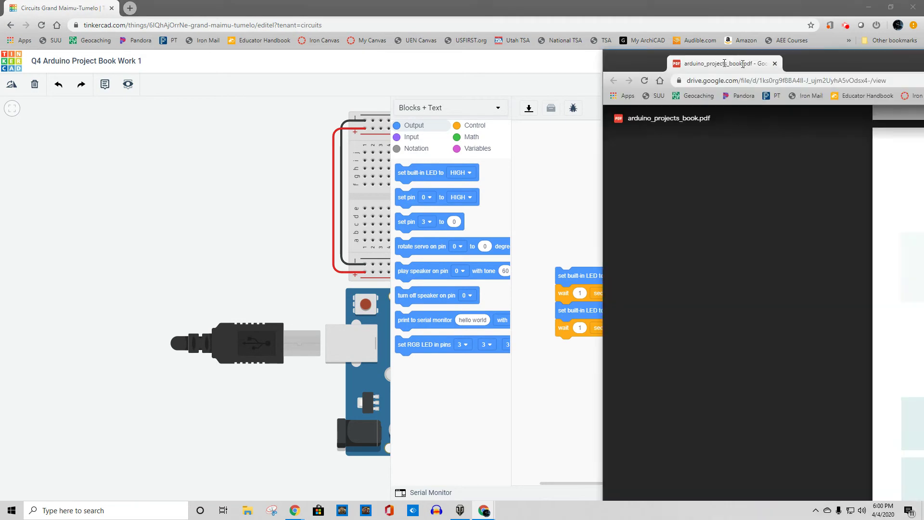
{"action": "key", "text": "super+Up"}
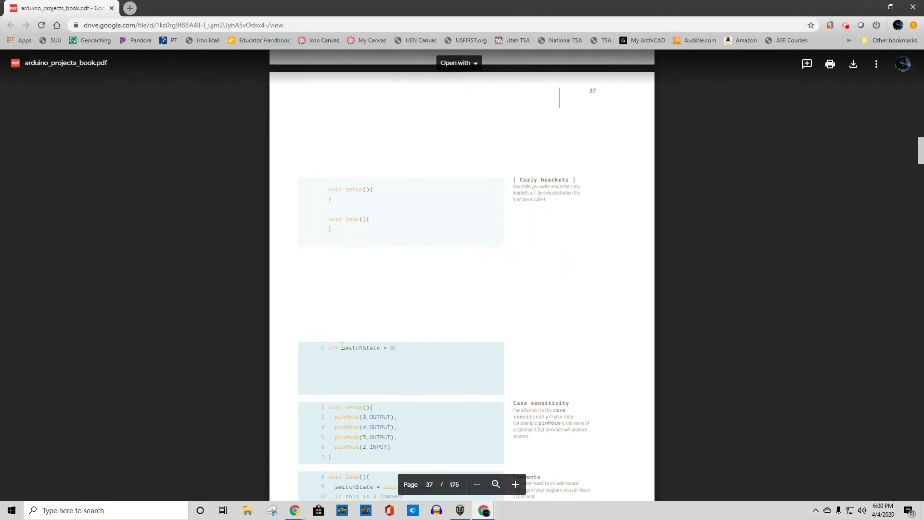
{"action": "scroll", "coordinate": [361, 345], "scroll_direction": "down", "scroll_amount": 3}
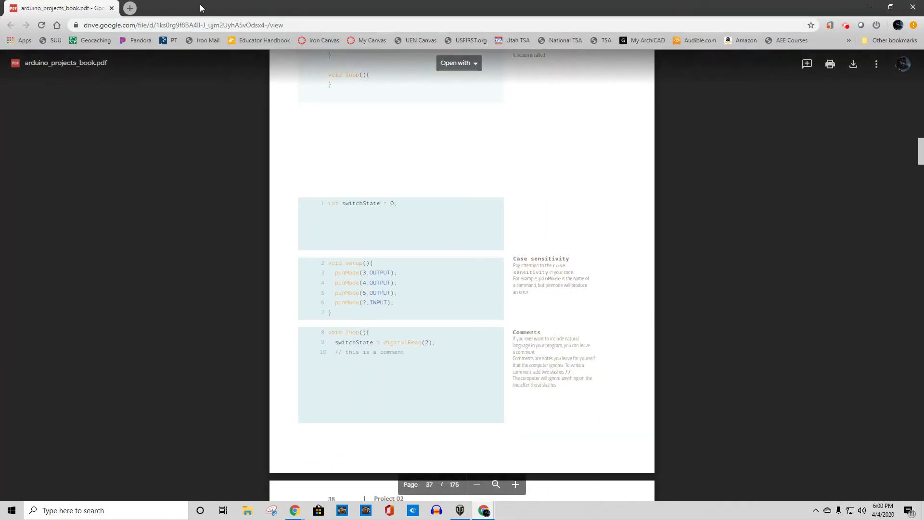
{"action": "key", "text": "alt+Tab"}
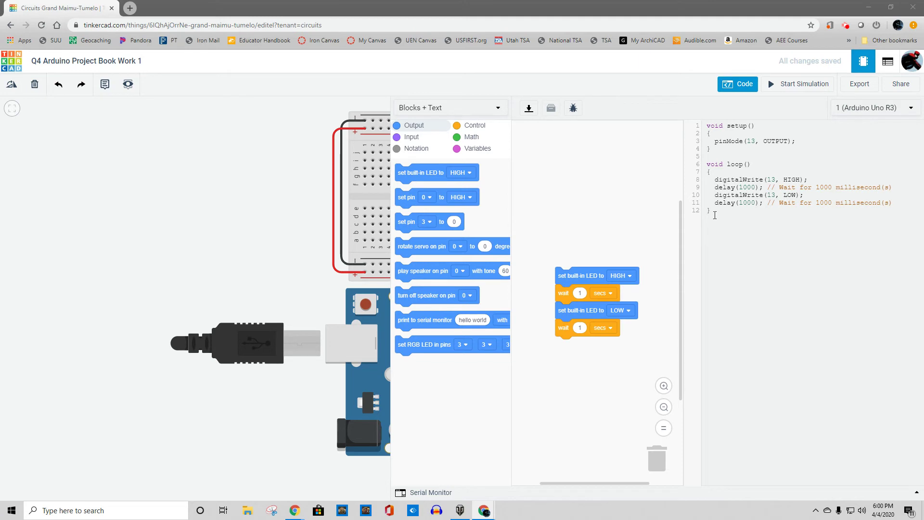
{"action": "left_click_drag", "start_coordinate": [717, 214], "coordinate": [712, 151]}
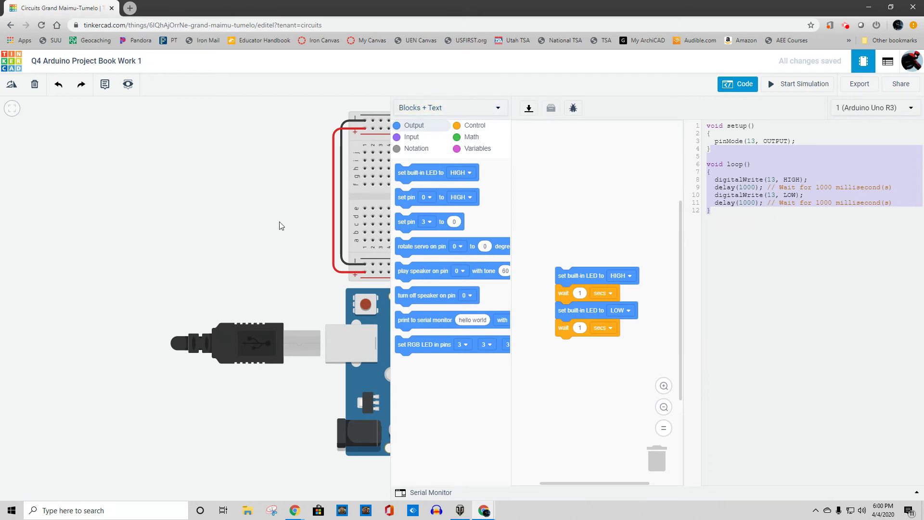
{"action": "scroll", "coordinate": [269, 217], "scroll_direction": "down", "scroll_amount": 1}
{"action": "left_click_drag", "start_coordinate": [281, 210], "coordinate": [273, 215]}
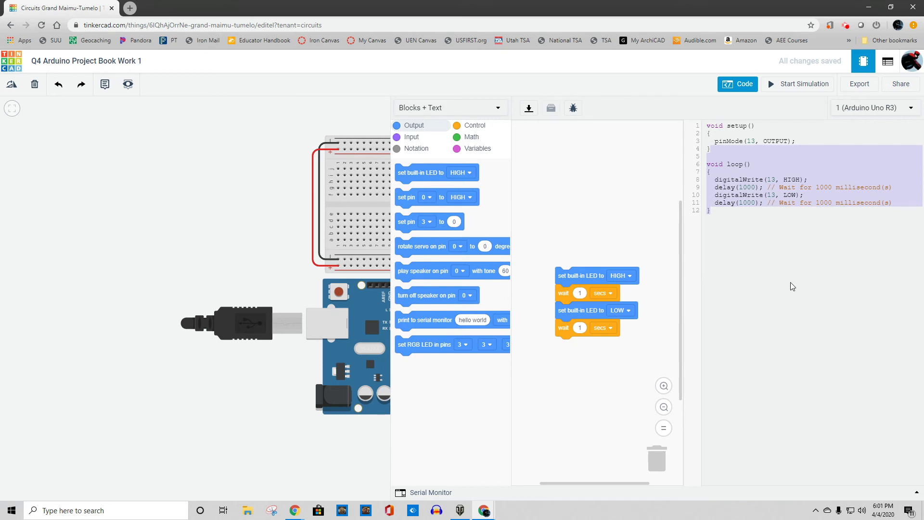
Step: Clear the partial selection and select the whole sketch, lines 1 through 12
{"action": "left_click", "coordinate": [743, 188]}
{"action": "left_click_drag", "start_coordinate": [725, 207], "coordinate": [704, 127]}
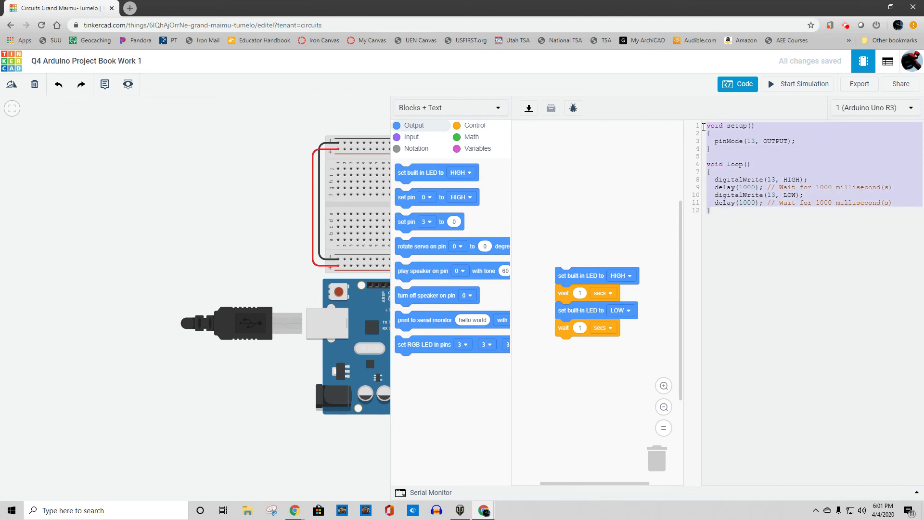